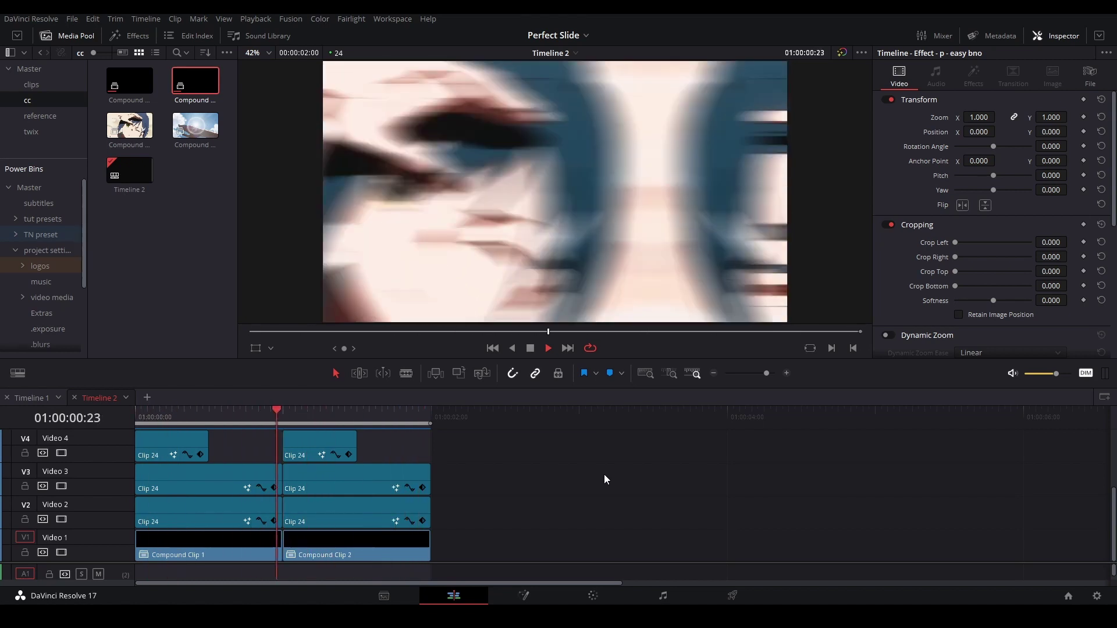
Step: Stop and resume Timeline 2 playback on the Edit page to review the edit
key("space")
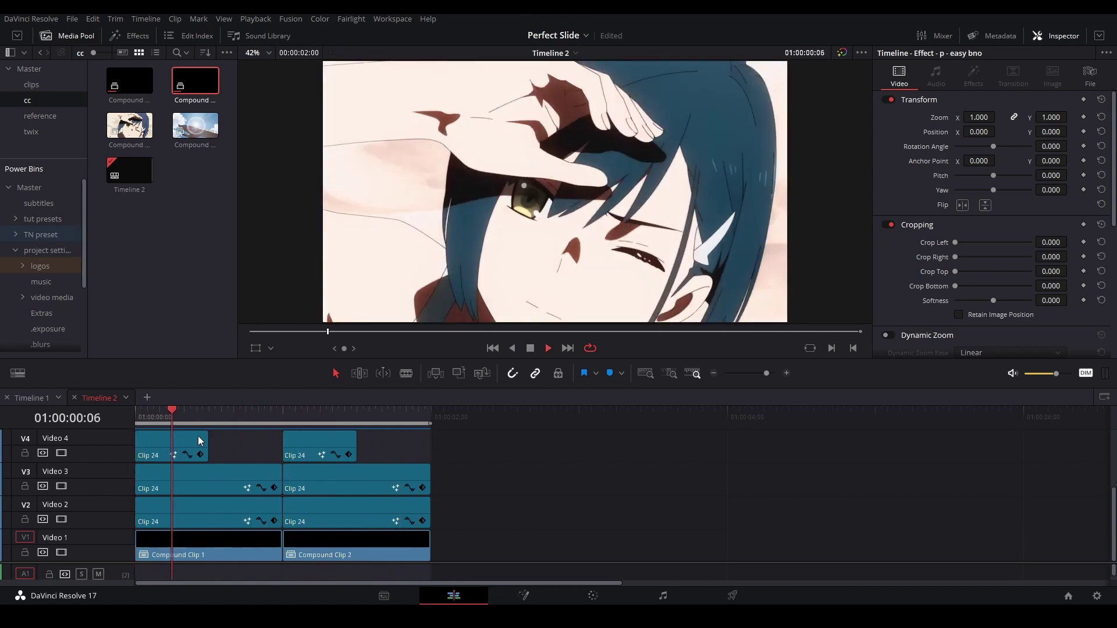
key("space")
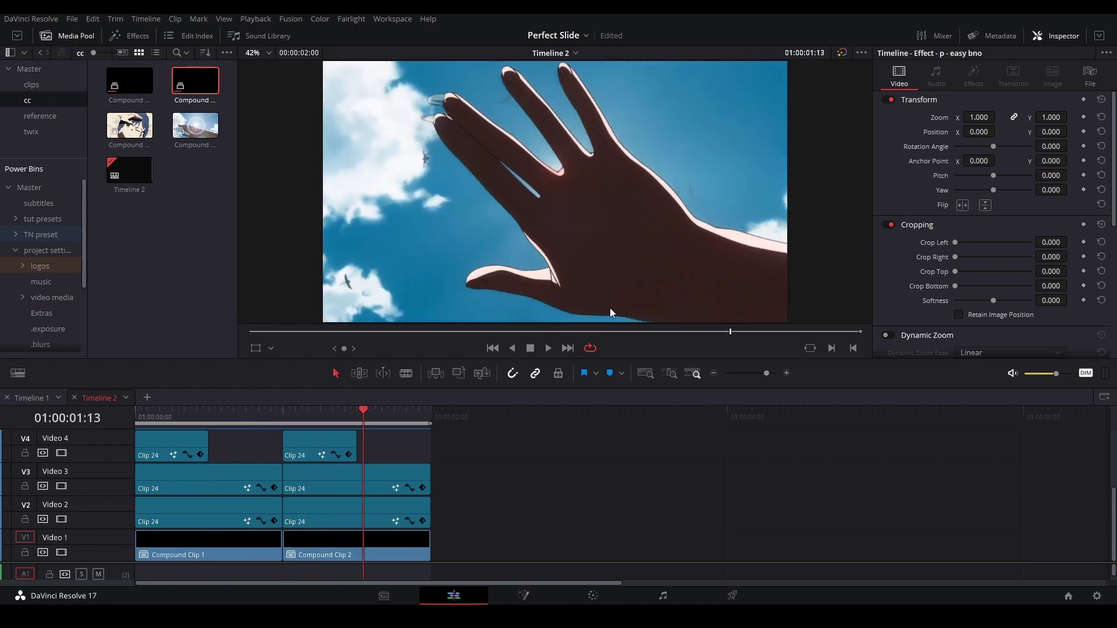
Step: On the Deliver page, keep the render format MP4 and the codec H.264
left_click(731, 596)
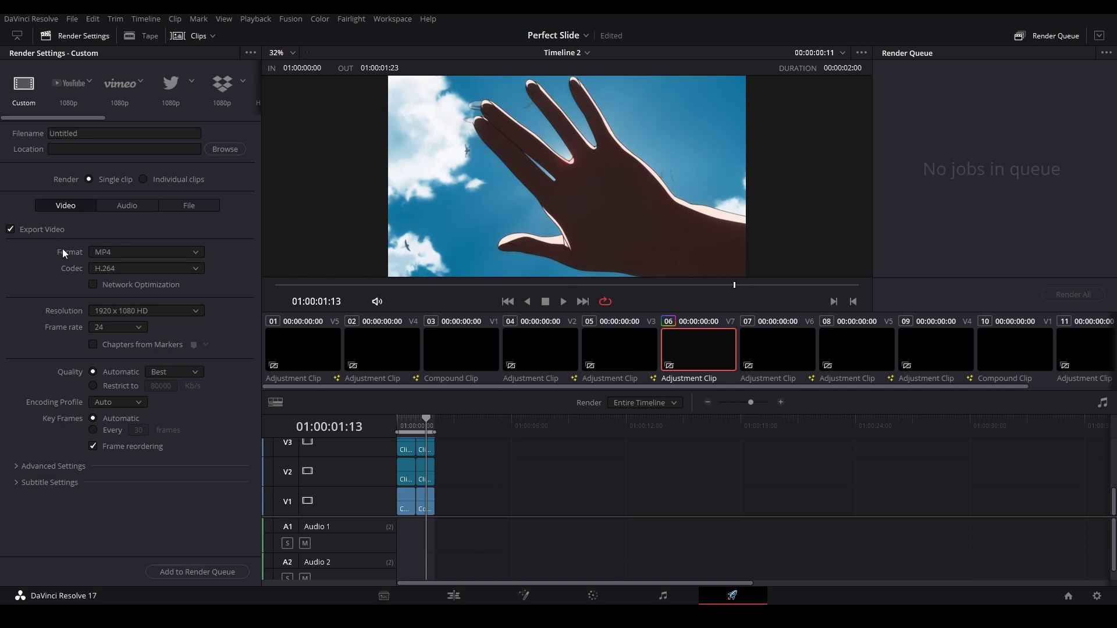
left_click(141, 250)
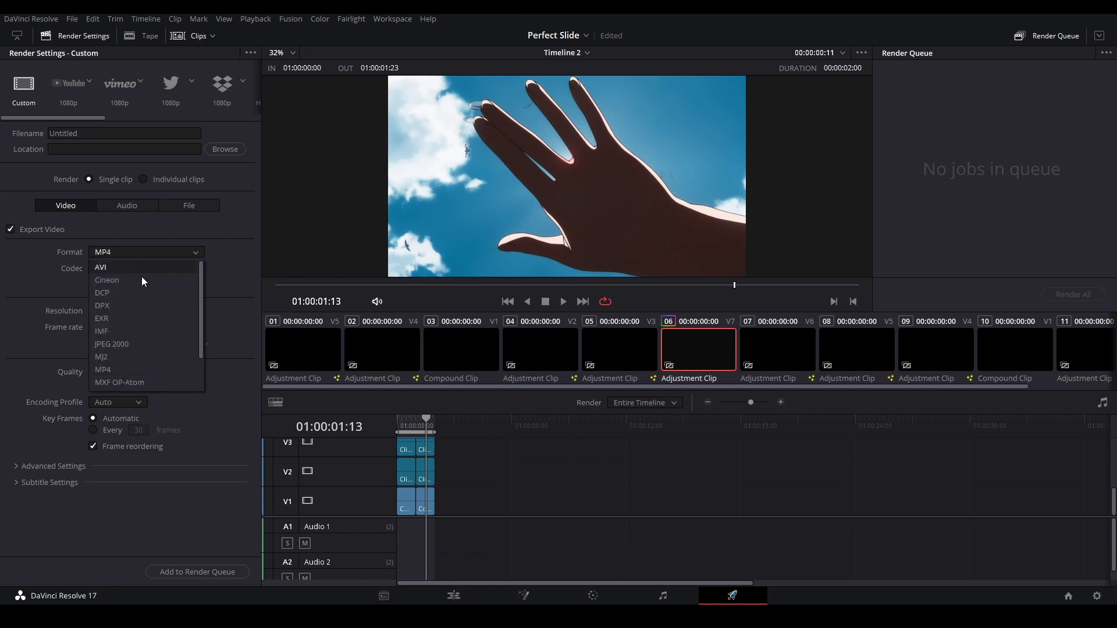
left_click(37, 281)
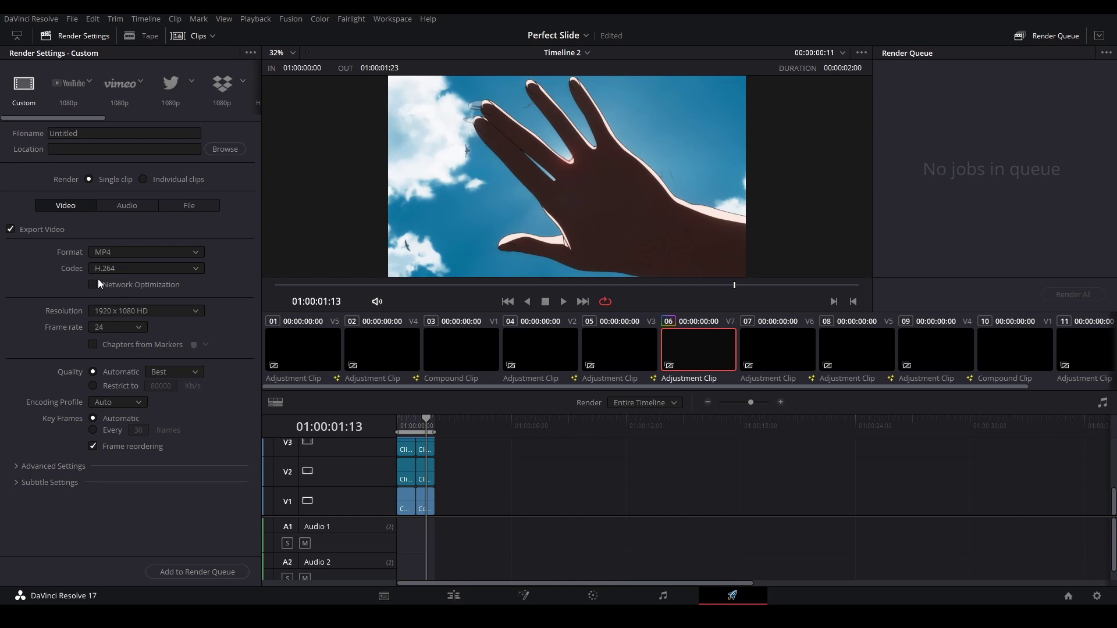
left_click(149, 270)
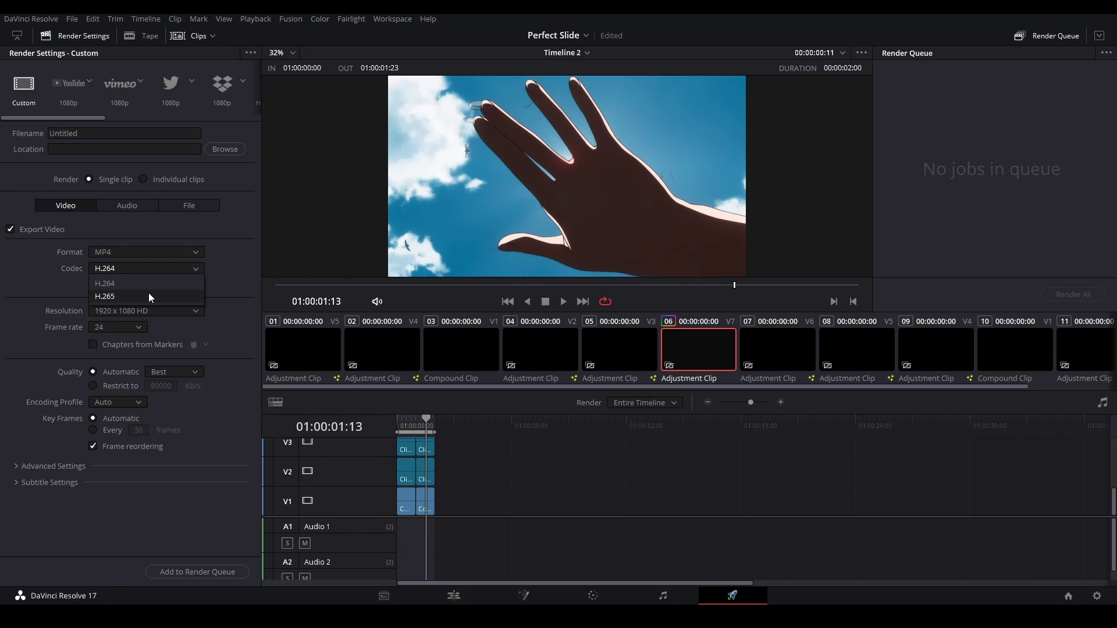
left_click(40, 271)
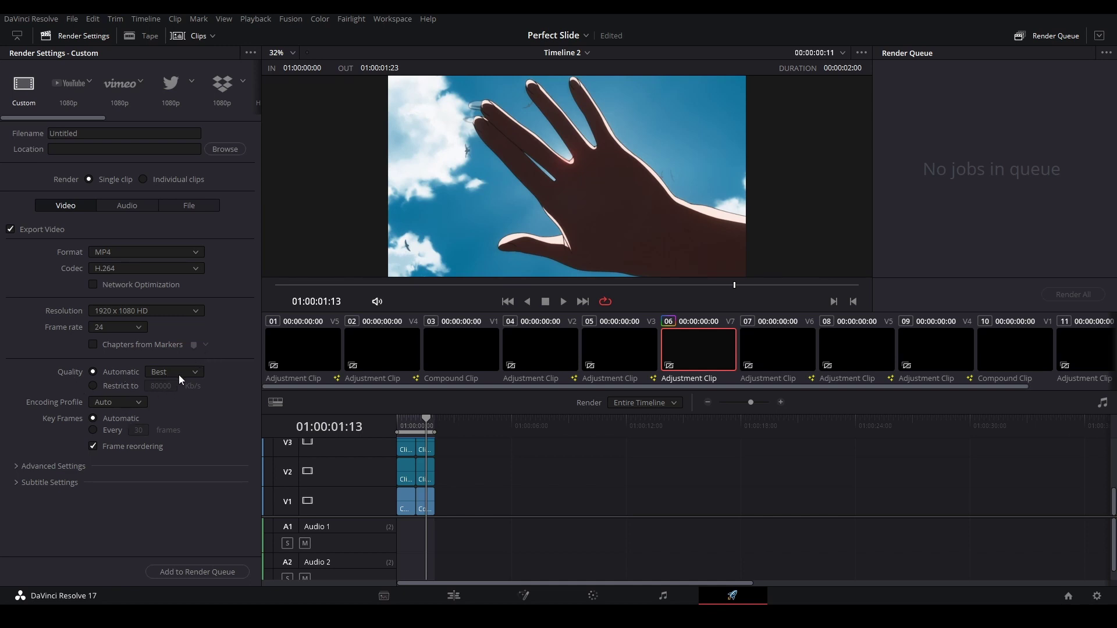
Step: Expand Advanced Settings and scroll through the render options
left_click(16, 466)
scroll(71, 387, "down", 3)
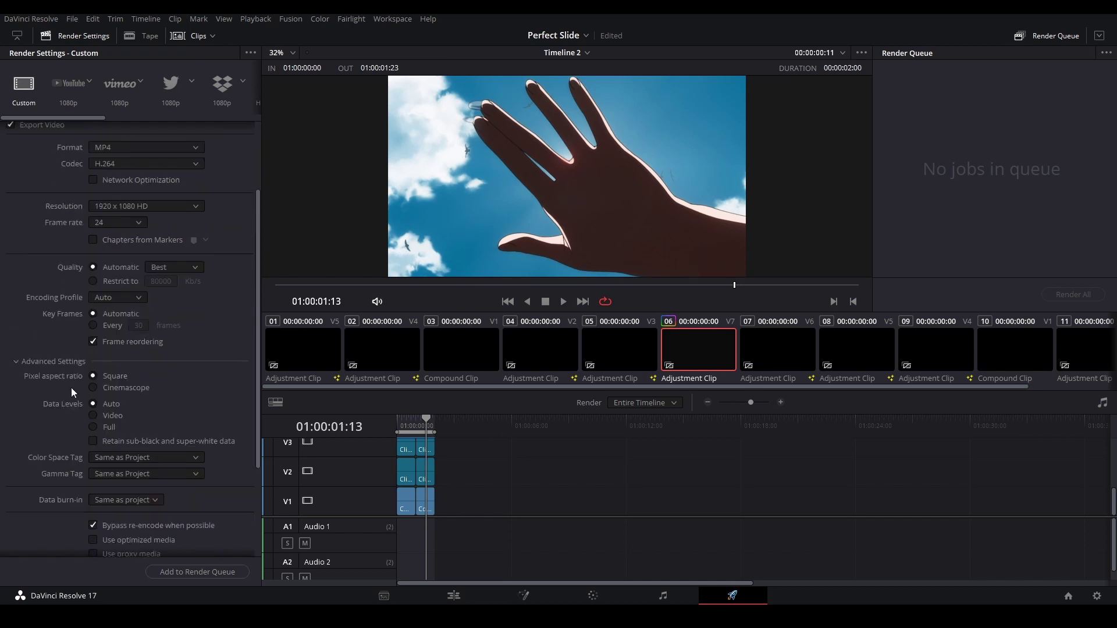
scroll(172, 301, "down", 3)
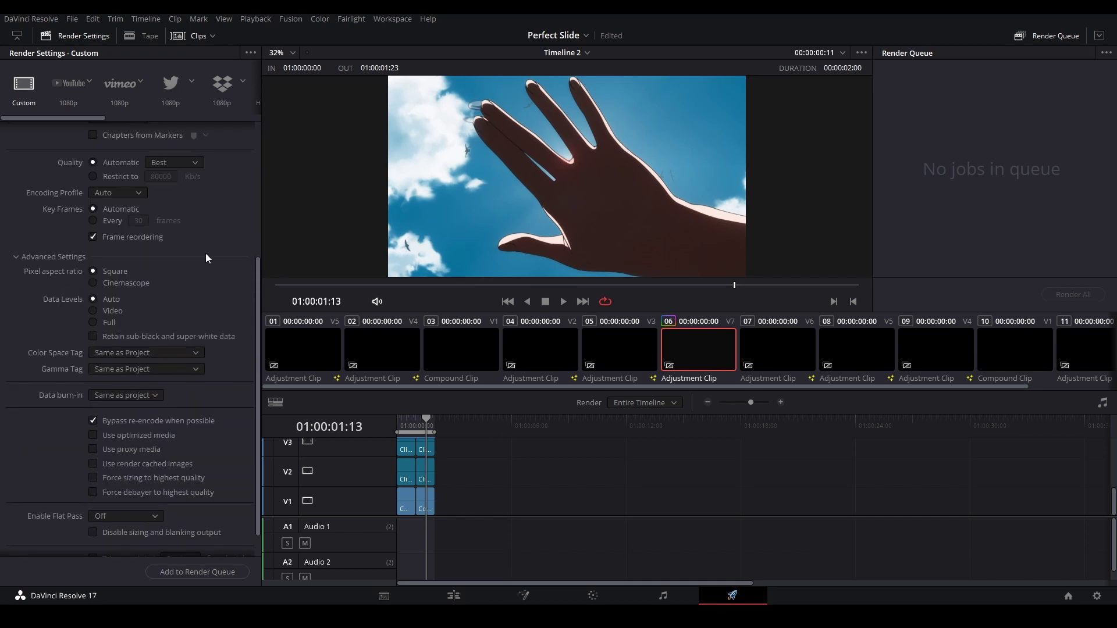
scroll(207, 256, "down", 1)
scroll(144, 438, "down", 3)
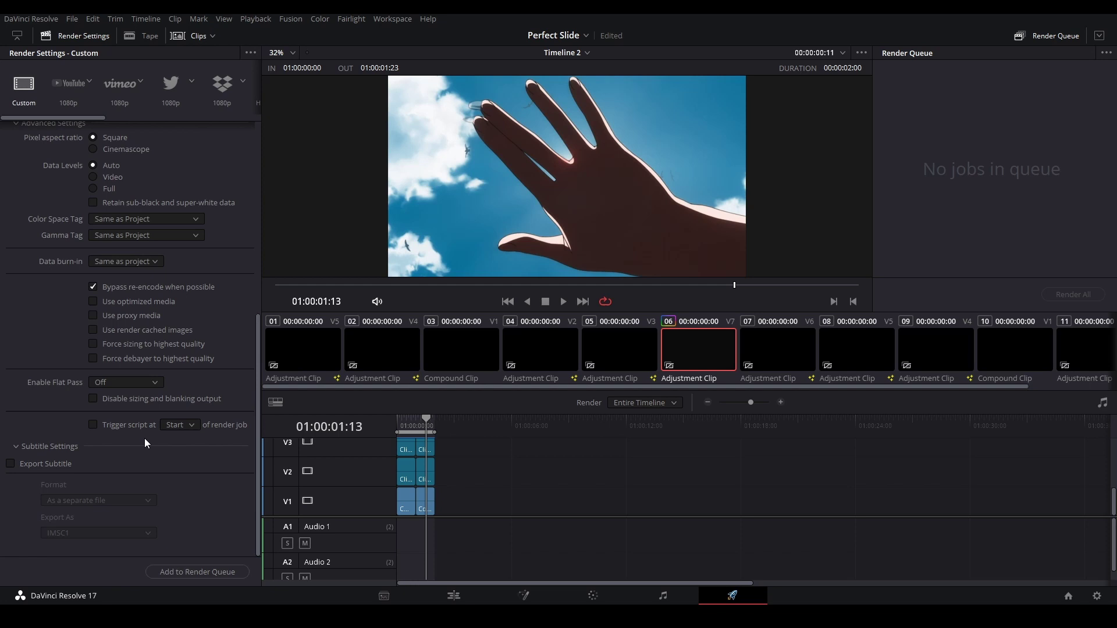
scroll(221, 455, "up", 9)
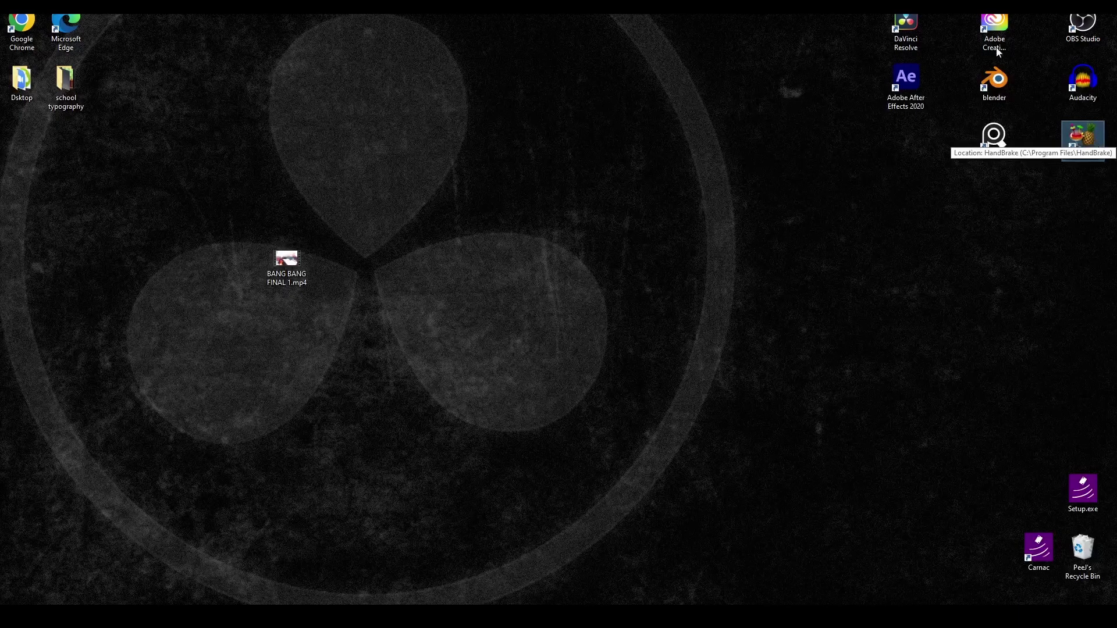
Step: Open BANG BANG FINAL 1.mp4 from the desktop in Movies & TV to watch it
double_click(308, 261)
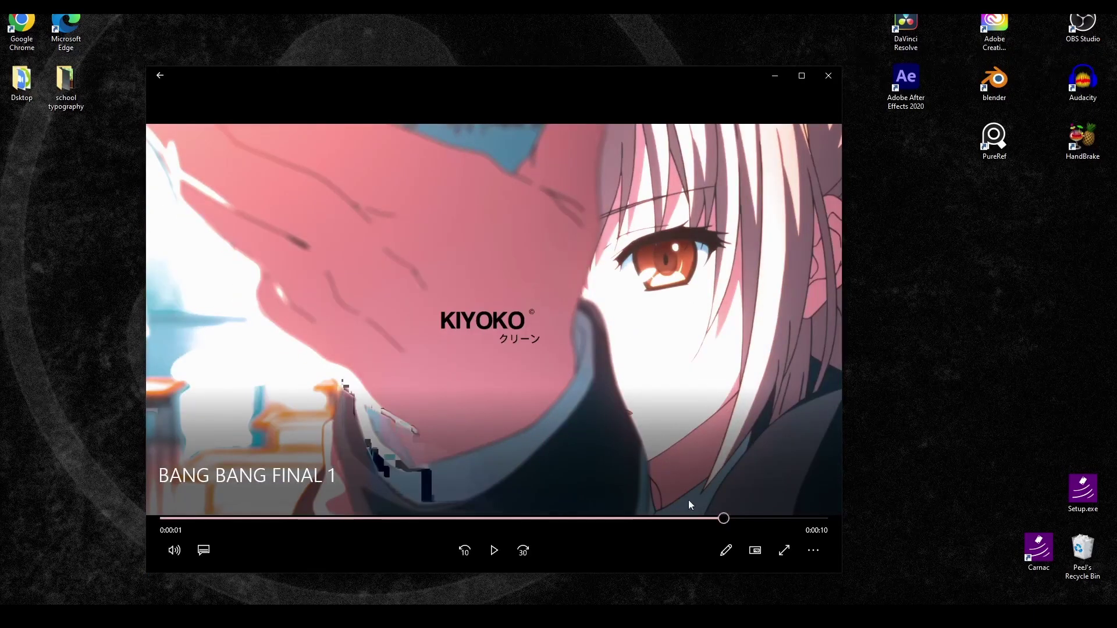
Step: Close the player, load BANG BANG FINAL 1.mp4 into HandBrake and turn on Web Optimized
left_click(828, 74)
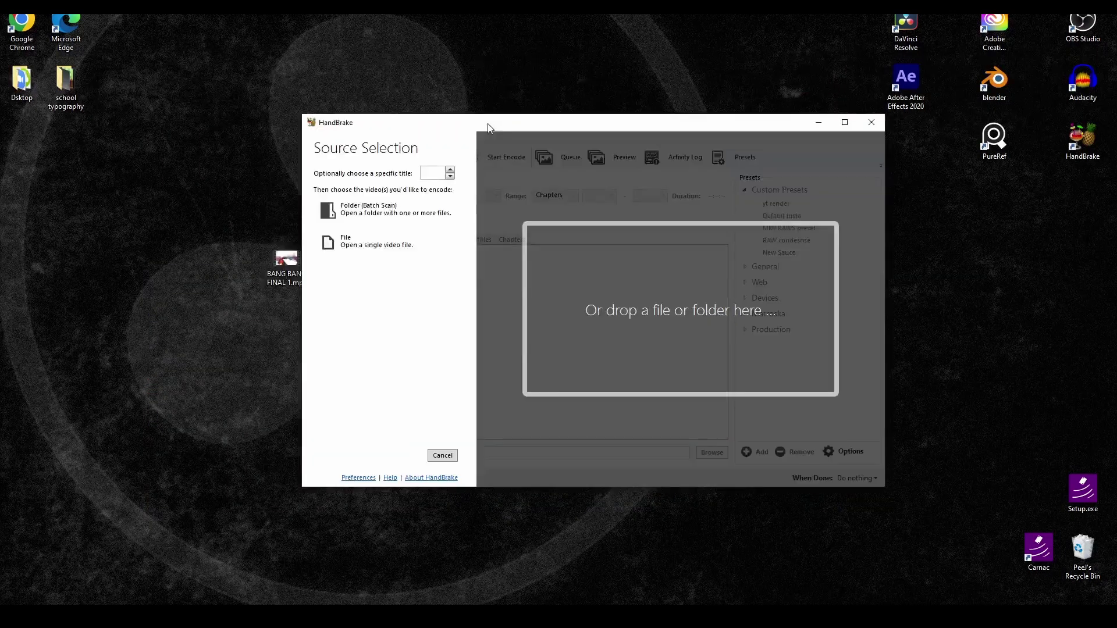
left_click_drag(489, 126, 502, 127)
left_click_drag(286, 258, 176, 281)
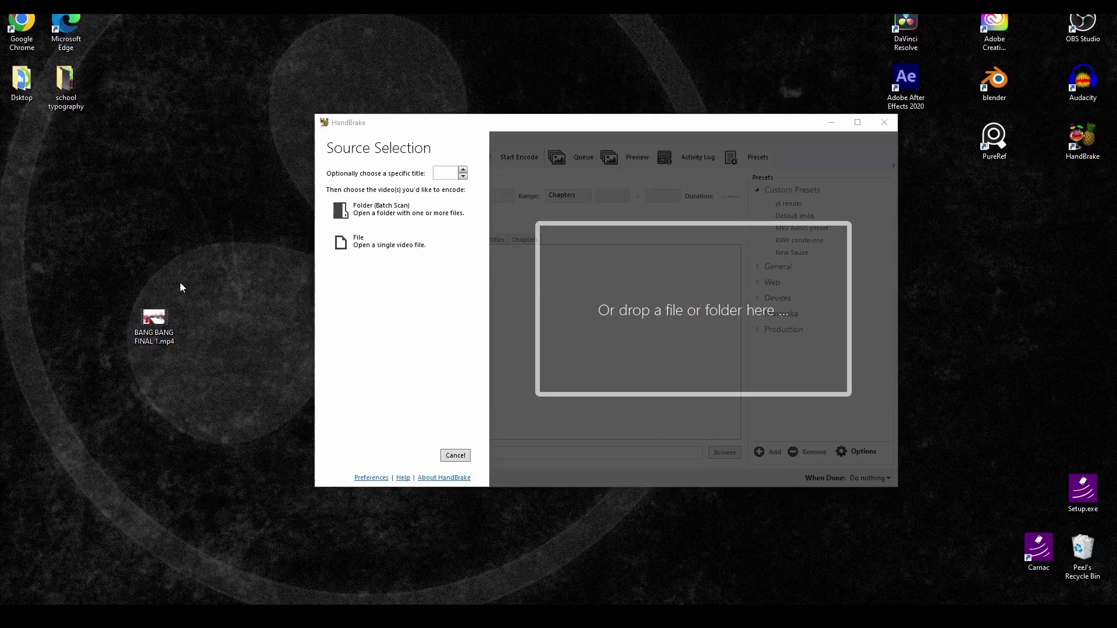
left_click_drag(154, 318, 673, 363)
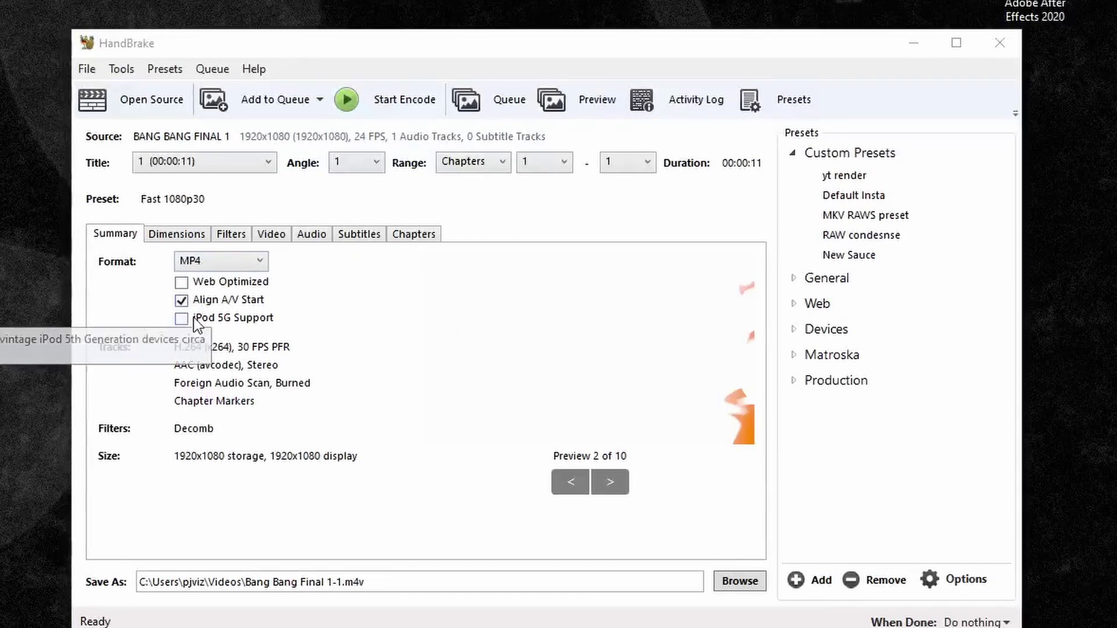
left_click(181, 282)
Step: Step forward and back through the preview frames, ending on the first frame
left_click(569, 481)
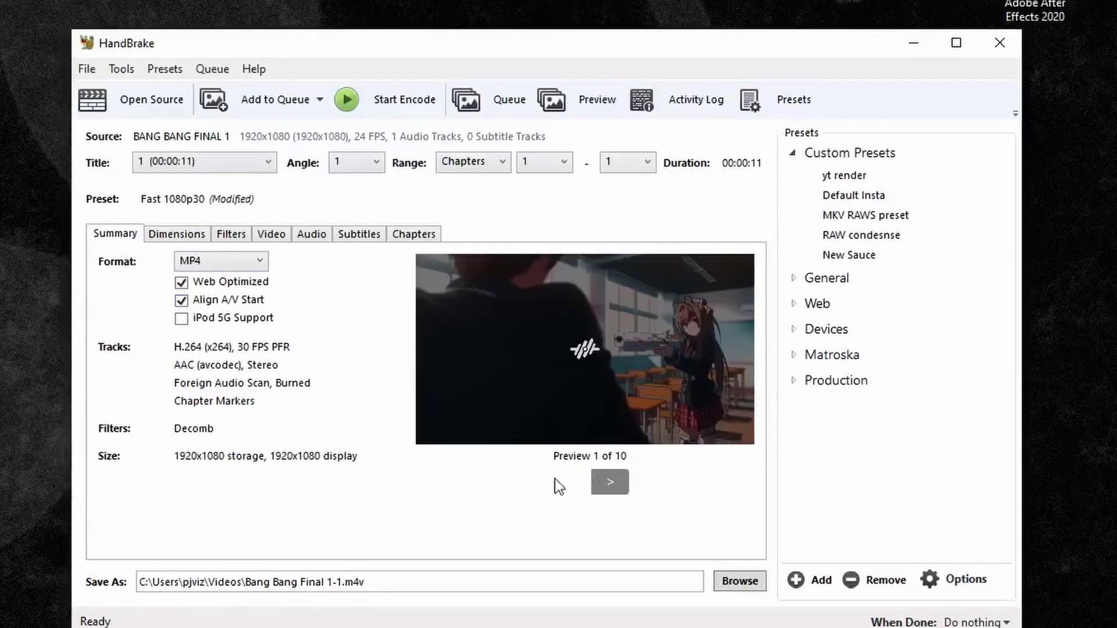
left_click(604, 484)
left_click(605, 484)
left_click(605, 484)
left_click(606, 484)
left_click(606, 484)
left_click(606, 484)
left_click(606, 484)
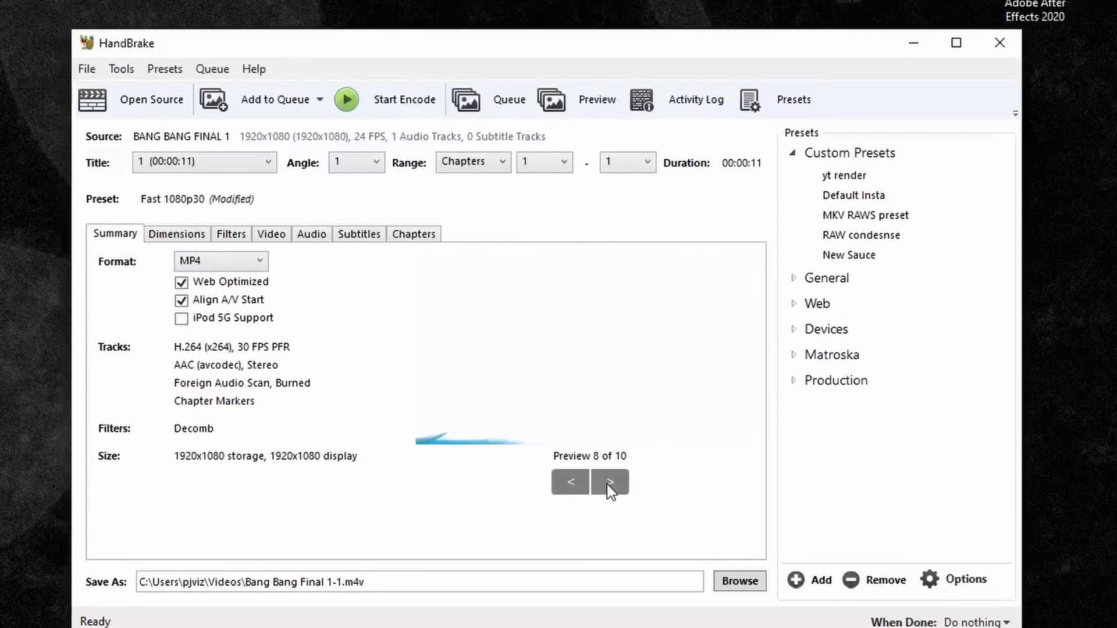
left_click(606, 484)
left_click(606, 484)
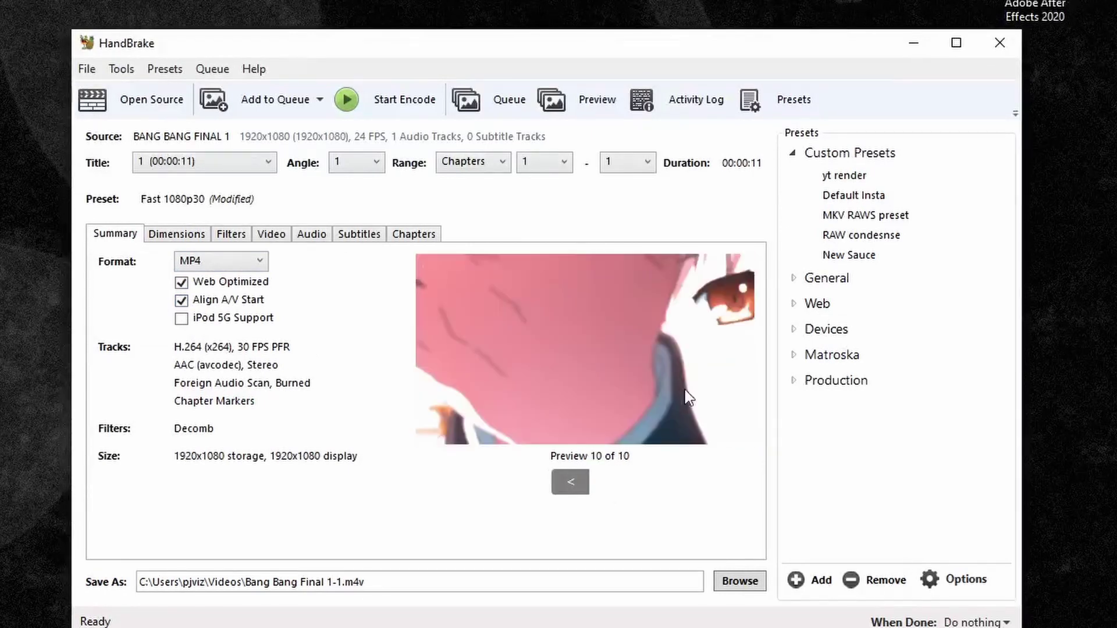
left_click(570, 484)
left_click(570, 484)
left_click(570, 484)
left_click(570, 484)
left_click(570, 484)
left_click(570, 484)
double_click(570, 484)
left_click(570, 483)
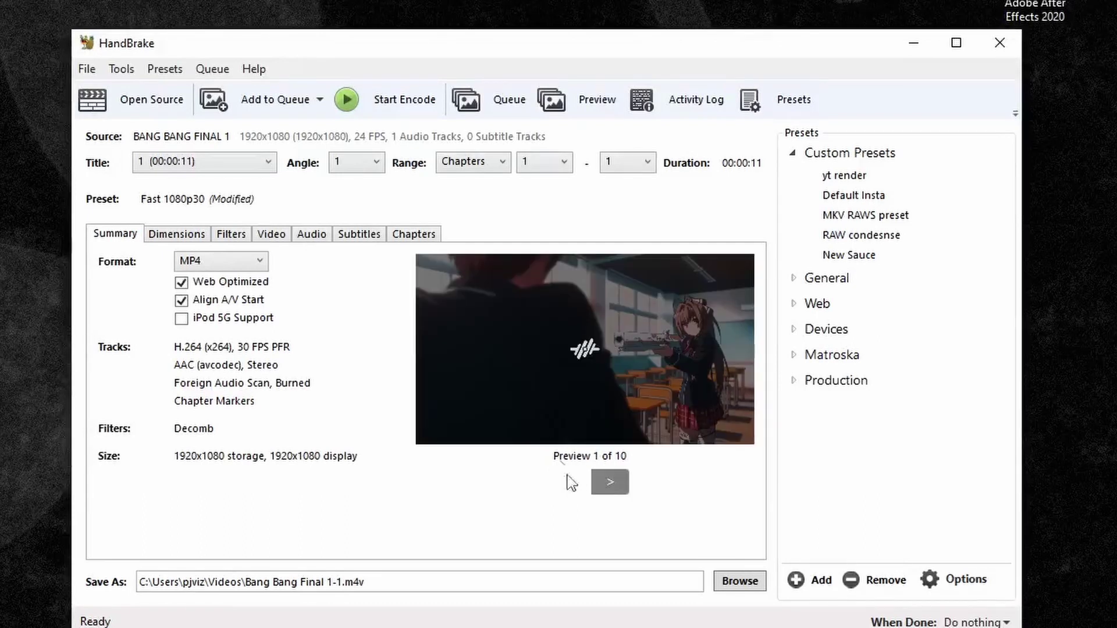
Step: Set cropping to Automatic on the Dimensions tab
left_click(181, 234)
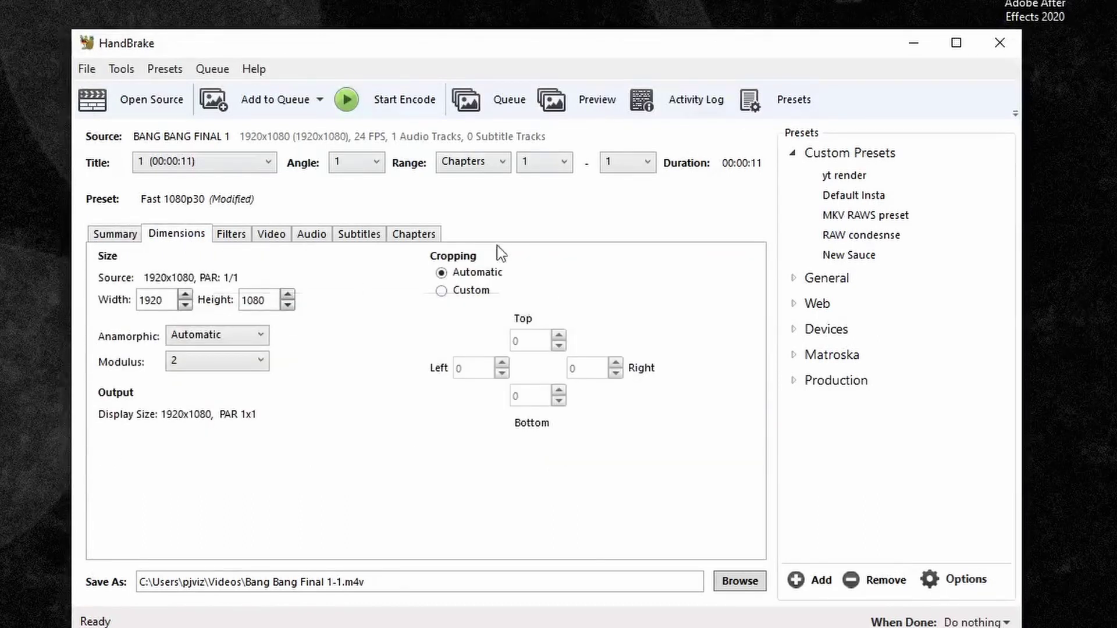
left_click(444, 291)
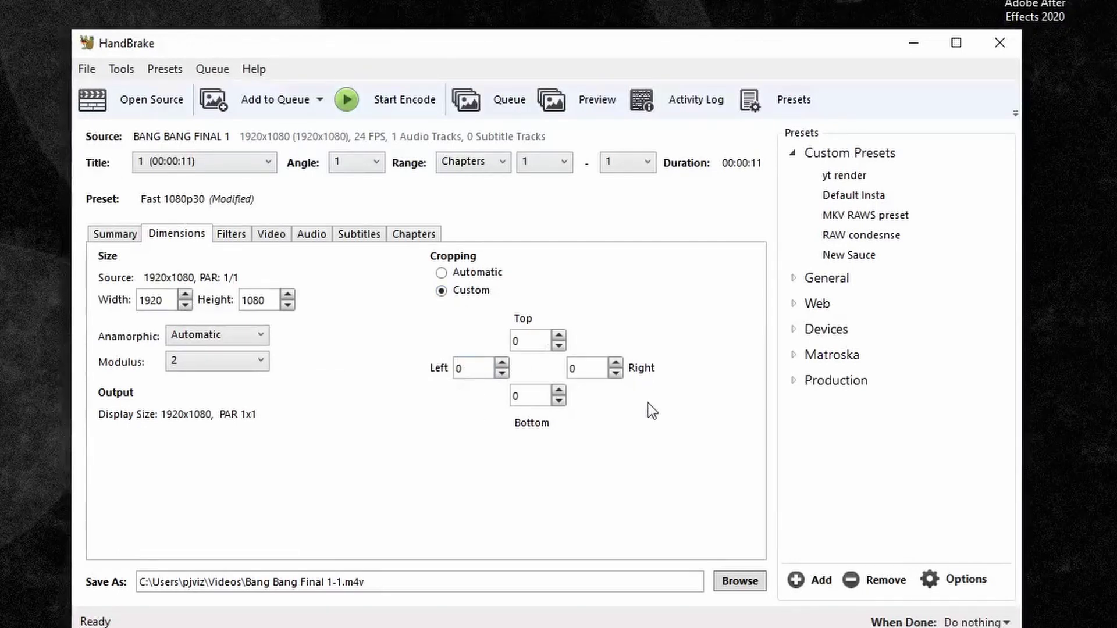
left_click(442, 273)
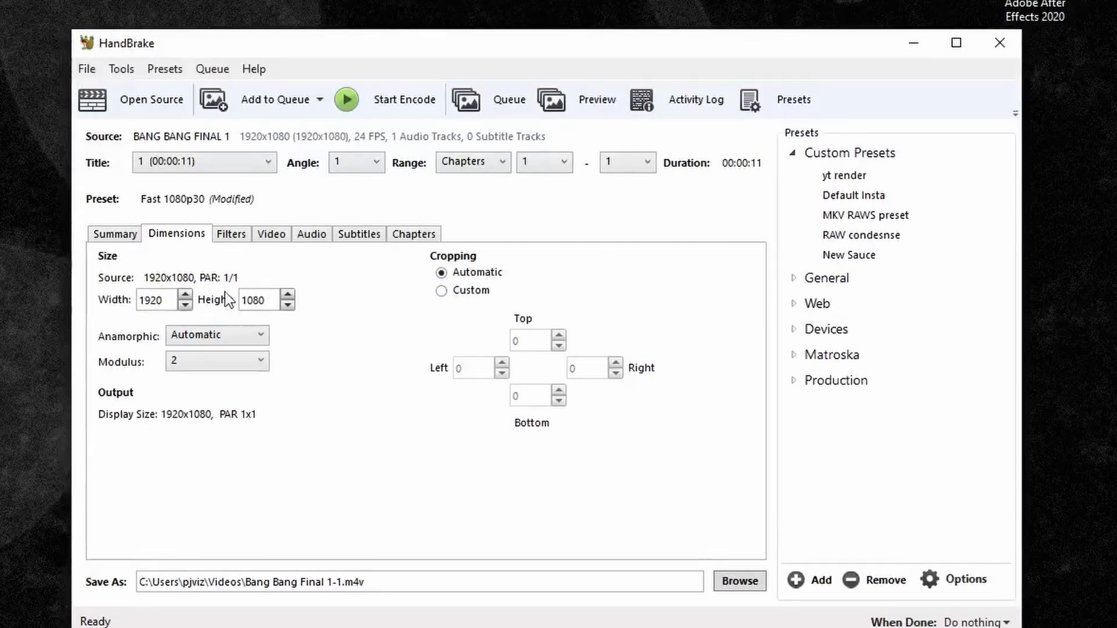
Step: Set the video to H.264 (x264), Same as source constant framerate, and lossless RF 0
left_click(268, 241)
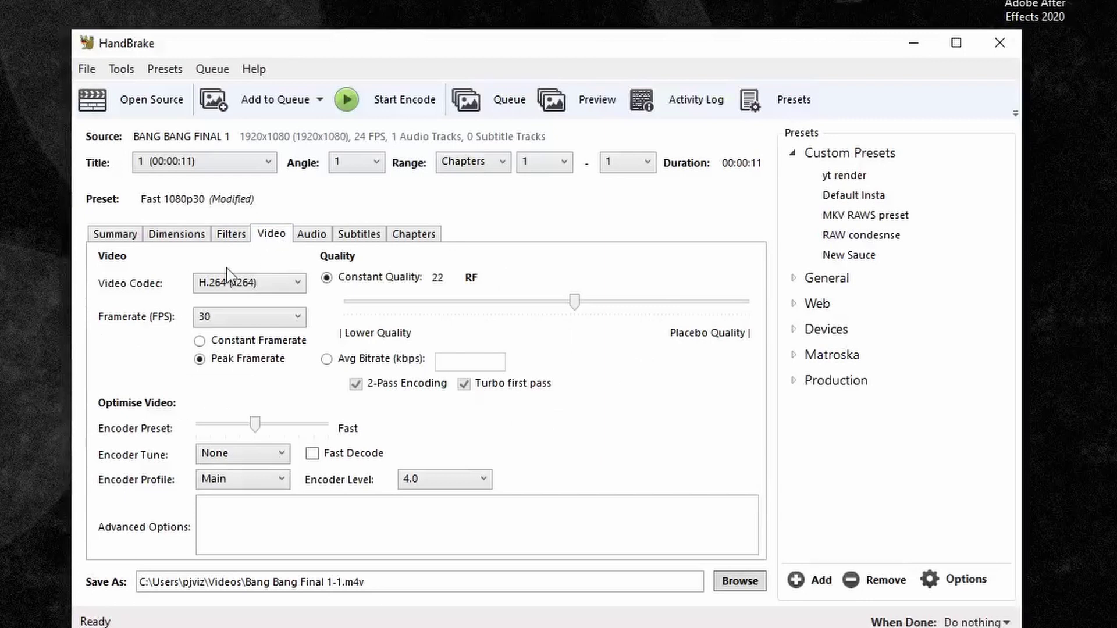
left_click(256, 286)
left_click(260, 285)
left_click(254, 285)
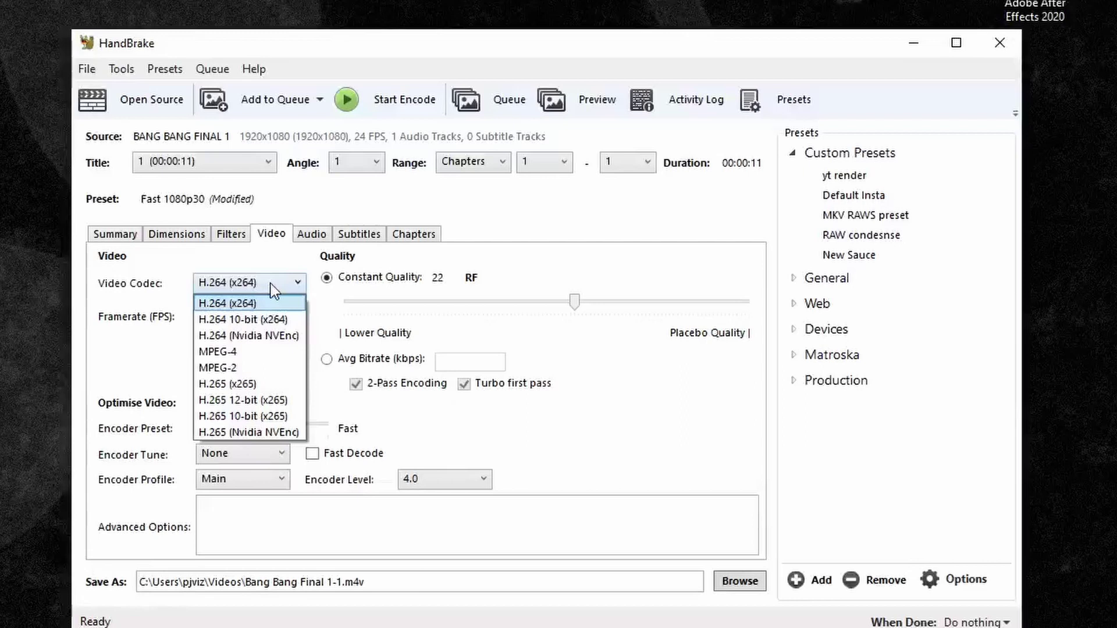
left_click(221, 298)
left_click(225, 319)
left_click(227, 338)
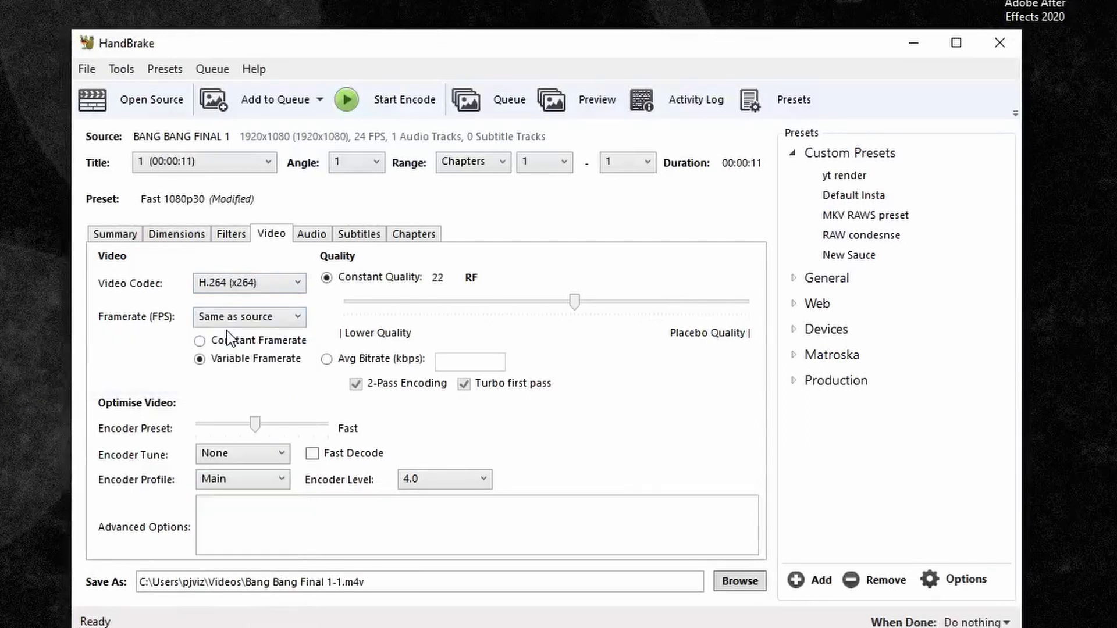
left_click(201, 341)
left_click_drag(578, 301, 758, 321)
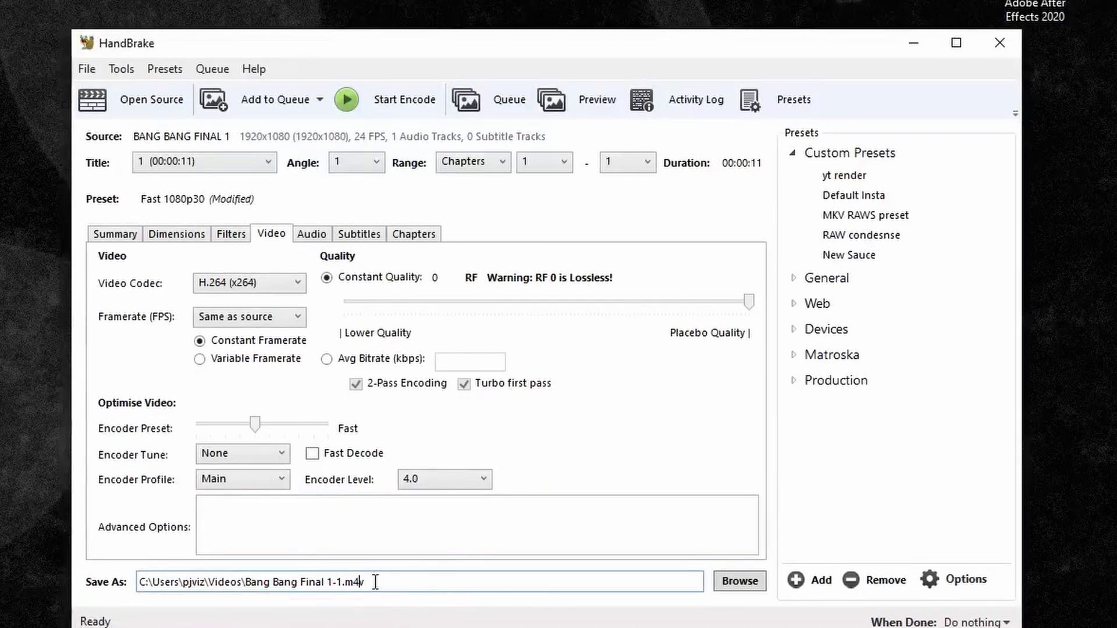
Step: Change the output file to Bang Bang Final 1-1.mp4 on the Desktop and start encoding
left_click(356, 588)
key("BackSpace")
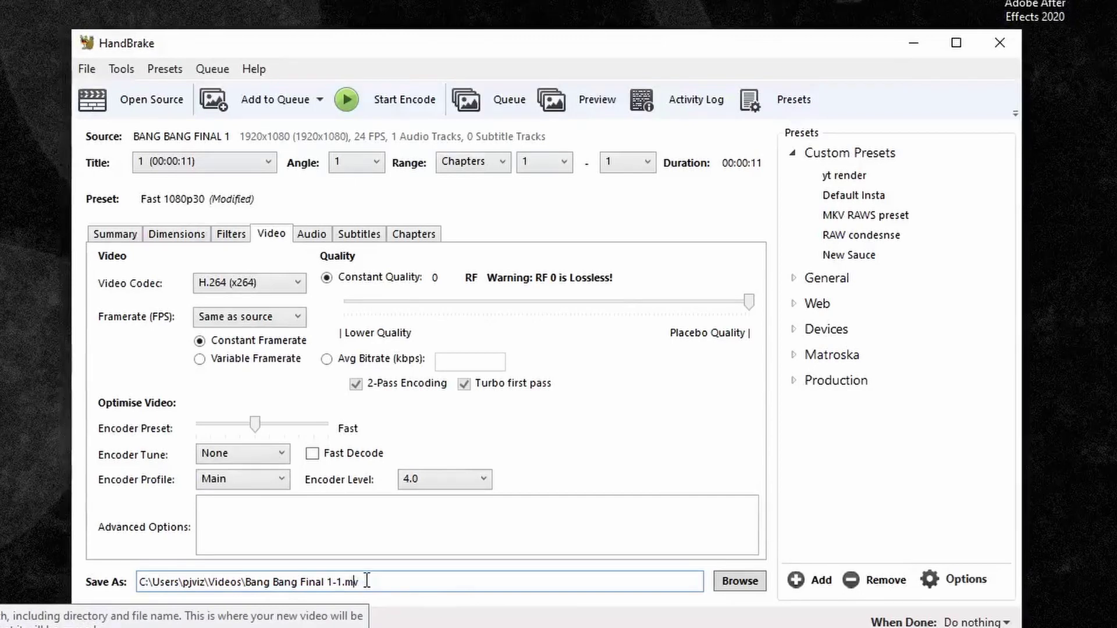
type("k")
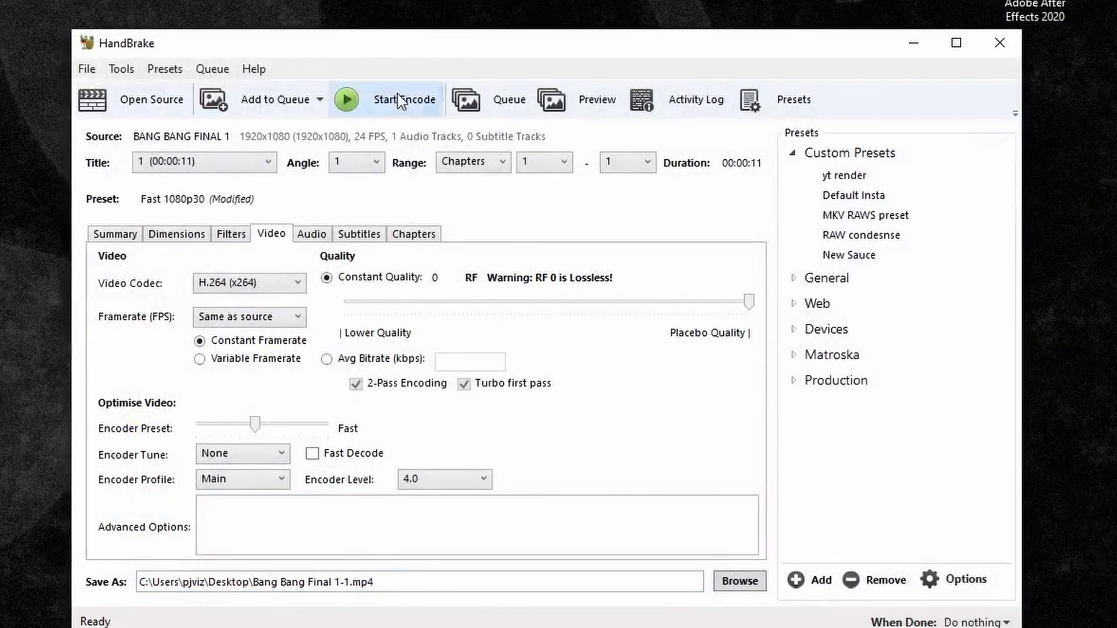
left_click(397, 93)
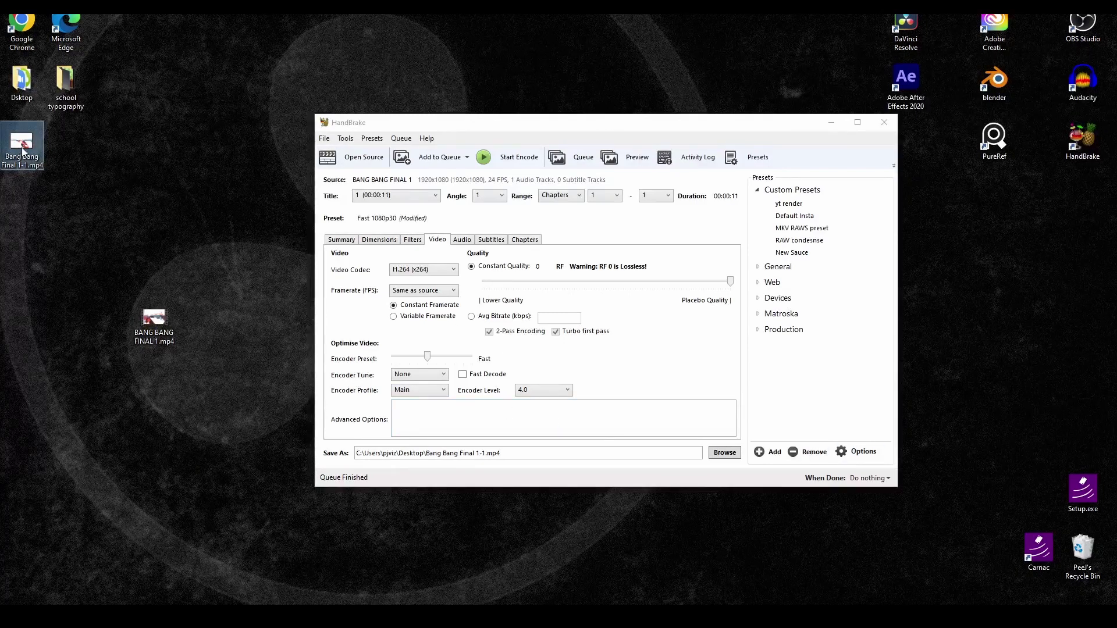
Step: Play the re-encoded Bang Bang Final 1-1, seek near its end, then close it
key("Return")
left_click(751, 517)
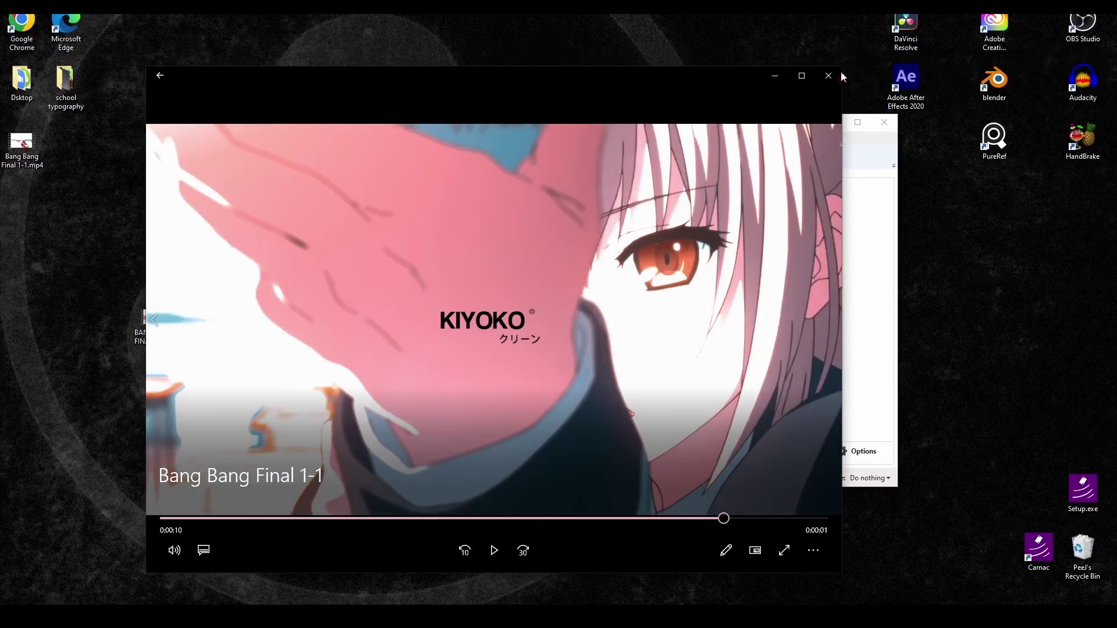
left_click(840, 77)
Step: Play and seek the original BANG BANG FINAL 1, then move its icon beside the new file
double_click(153, 321)
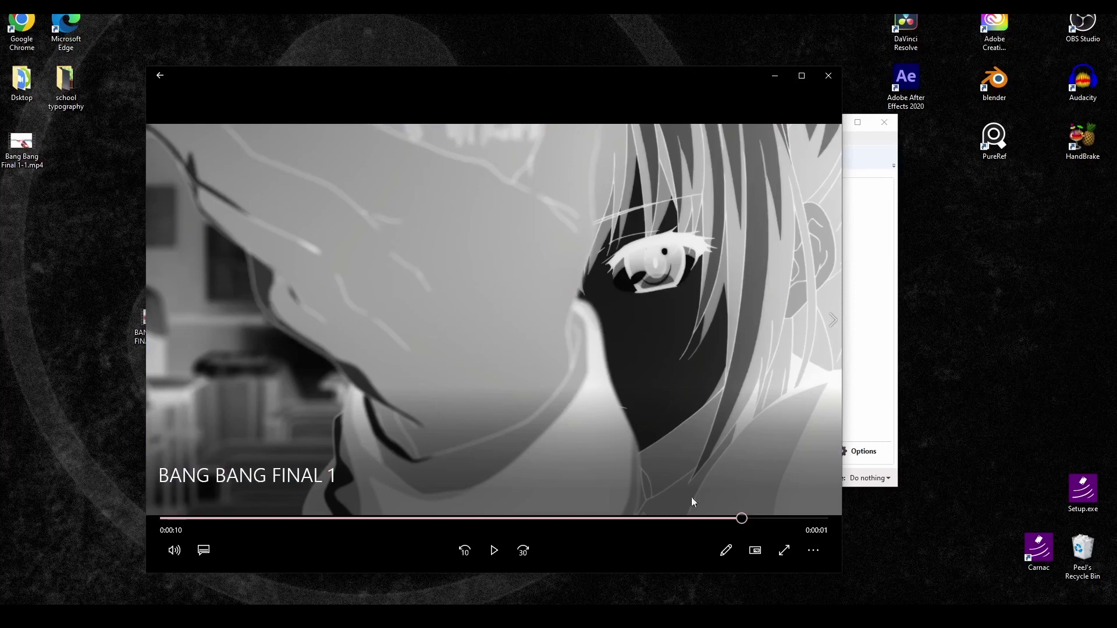
left_click(737, 518)
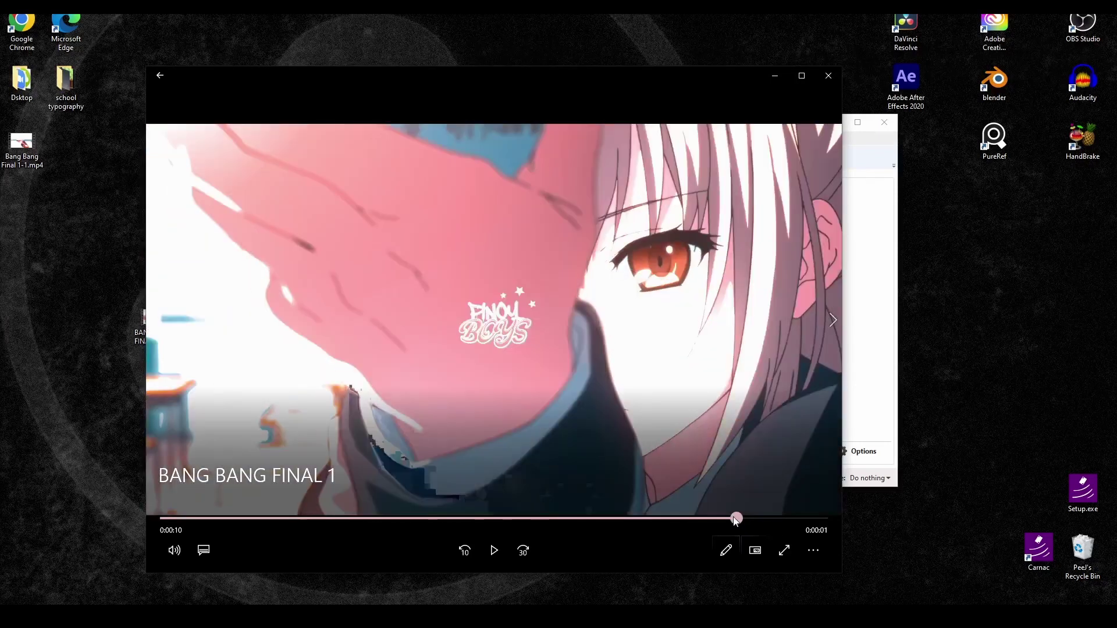
left_click(828, 76)
left_click_drag(154, 320, 110, 146)
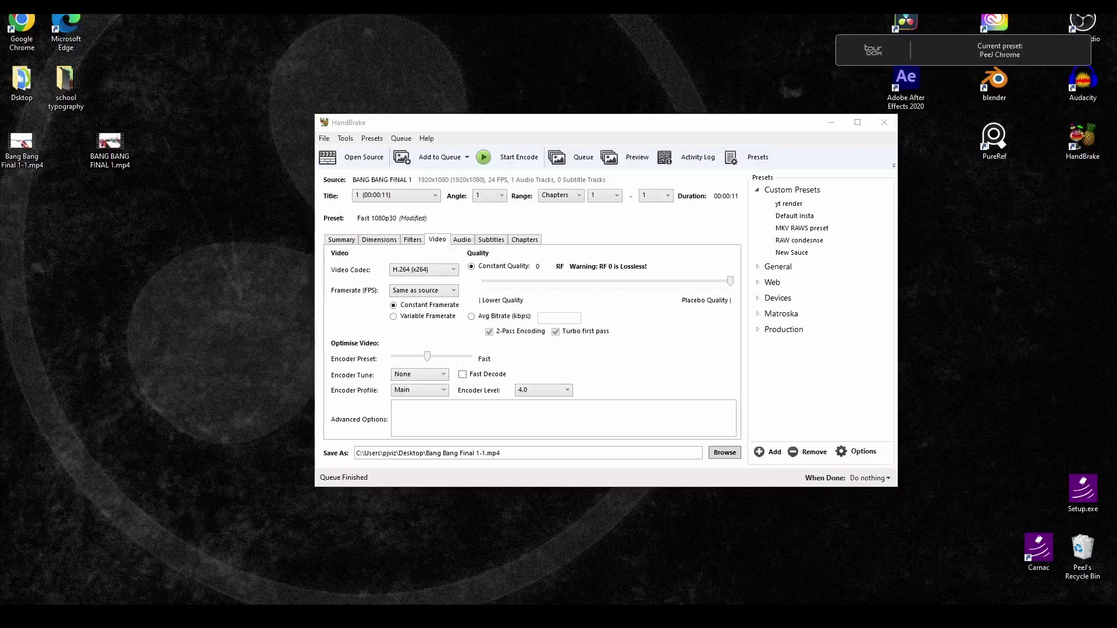
Step: In Chrome, open Creator Studio's Instagram library and create a new Instagram Feed post
key("alt+Tab")
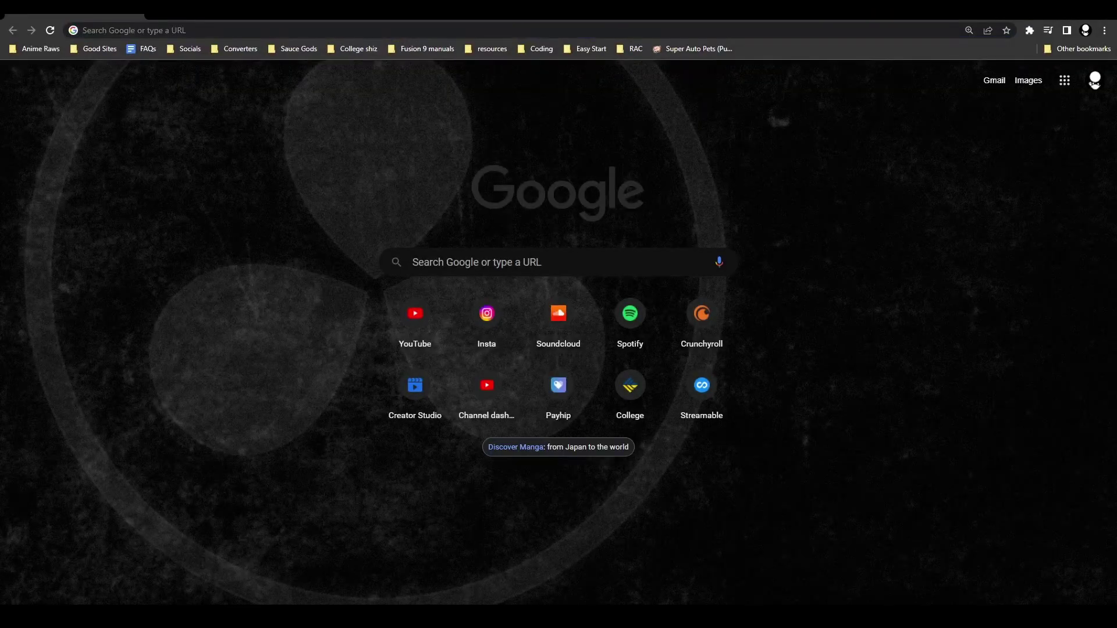
left_click(384, 398)
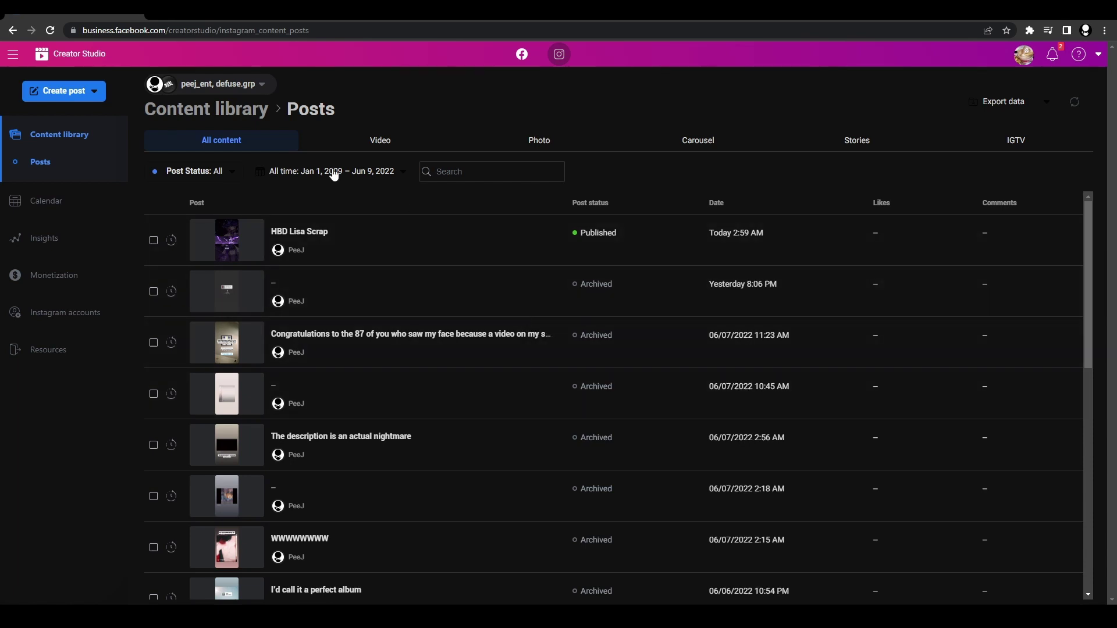
left_click(51, 94)
left_click(71, 118)
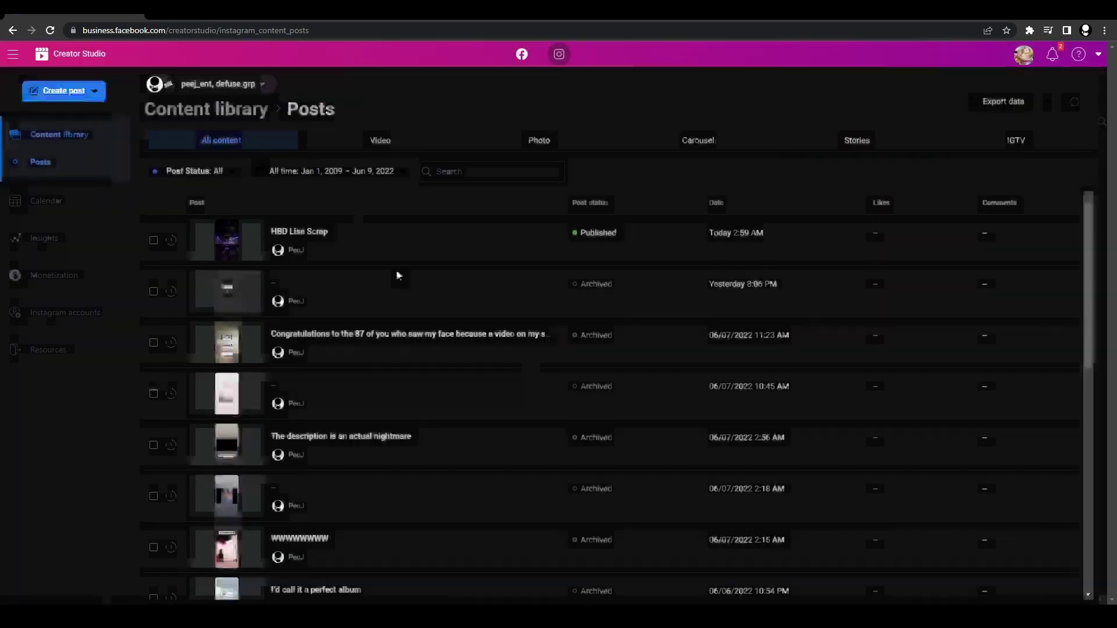
Step: Look at the Add content options and Advanced settings, then return to Post info
left_click(730, 414)
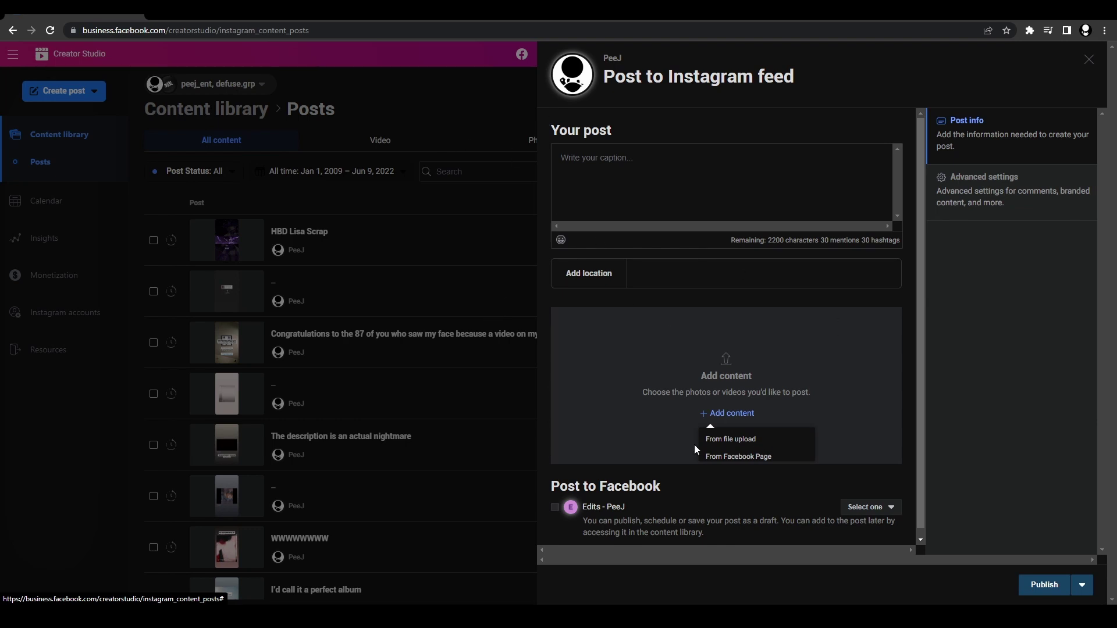
left_click(990, 195)
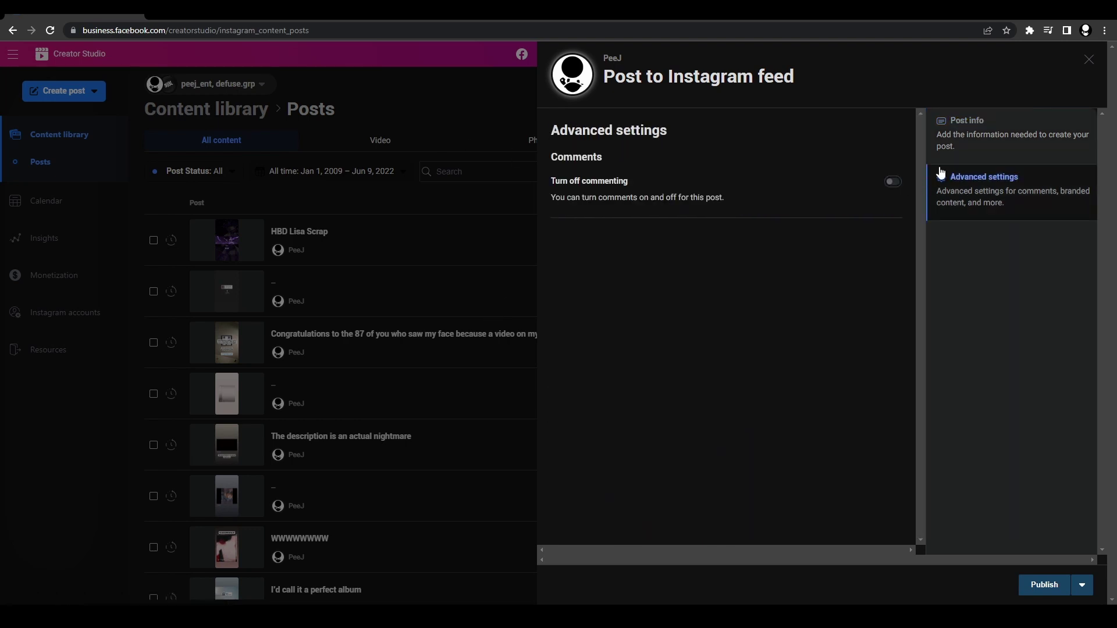
left_click(967, 140)
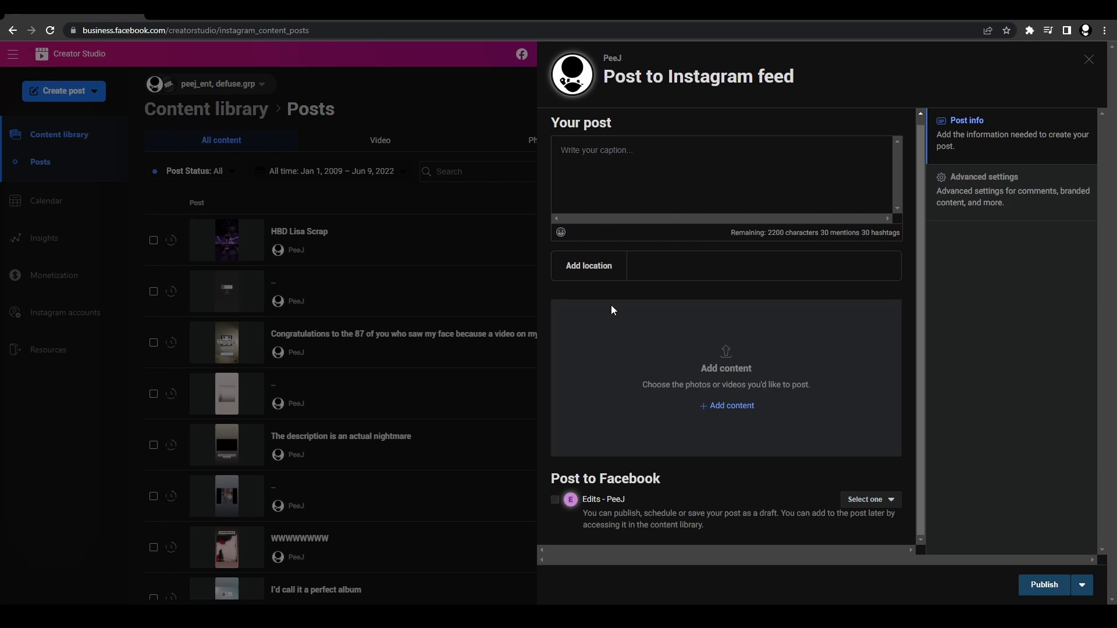
left_click(161, 15)
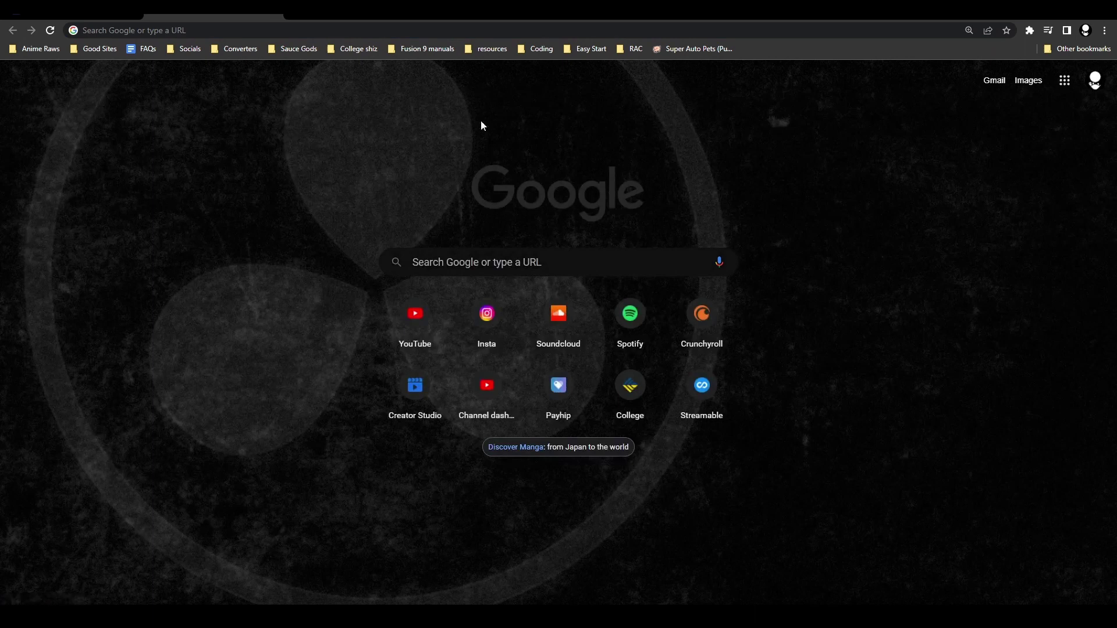
left_click(486, 317)
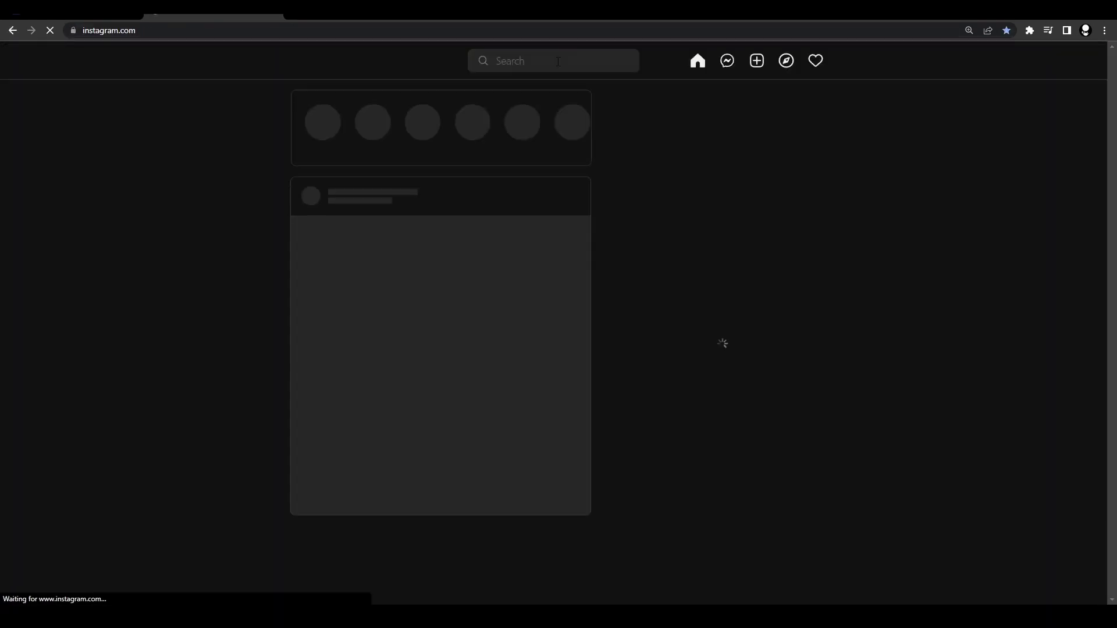
left_click(756, 67)
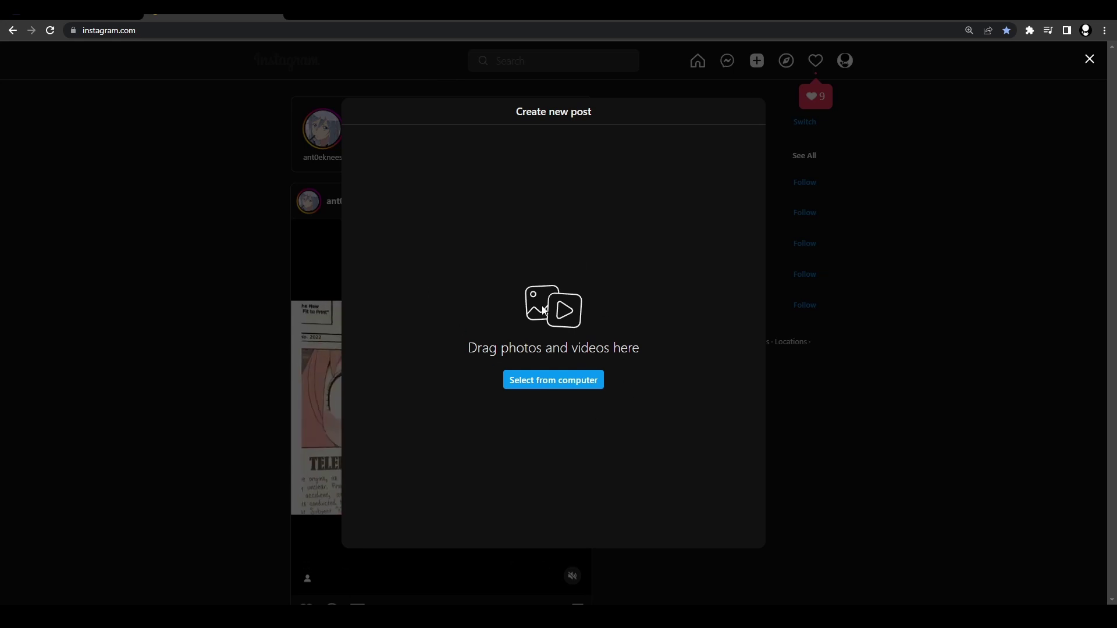
left_click(818, 349)
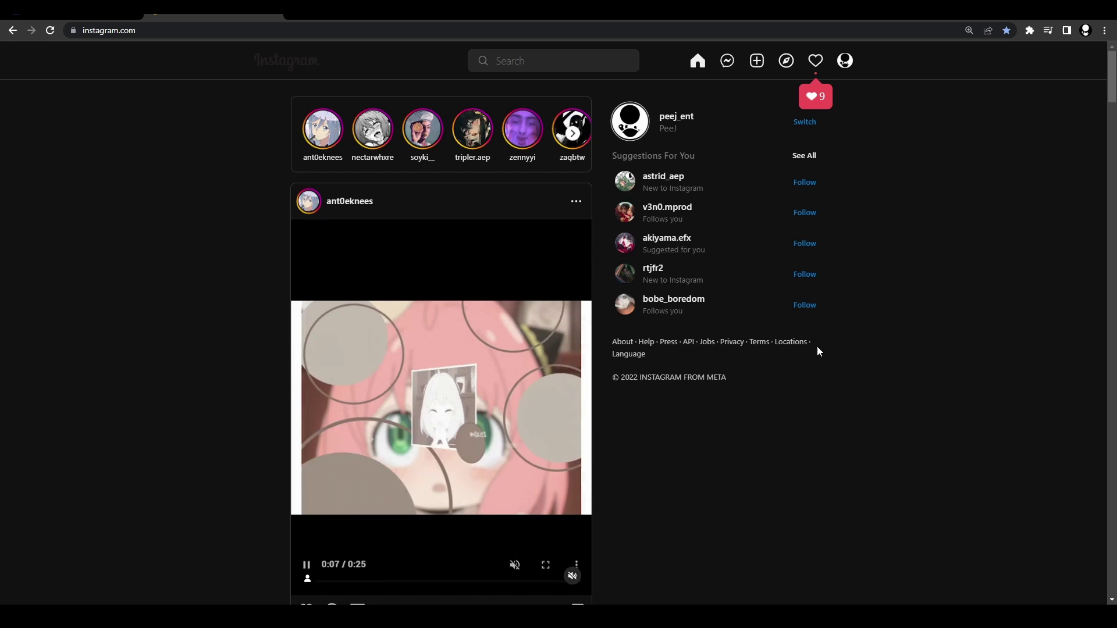